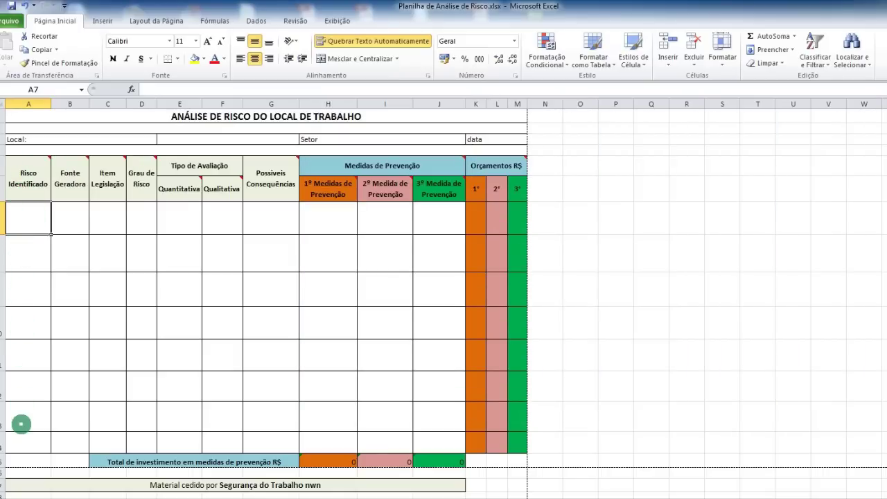
- Read the header comments from Risco Identificado through Possiveis Consequências and review the cells of the consequences column
mouse_move(28, 175)
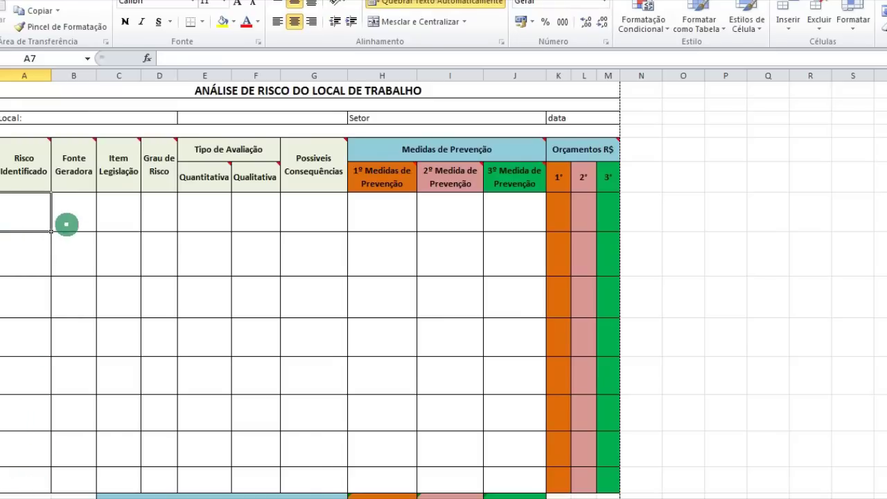
mouse_move(86, 147)
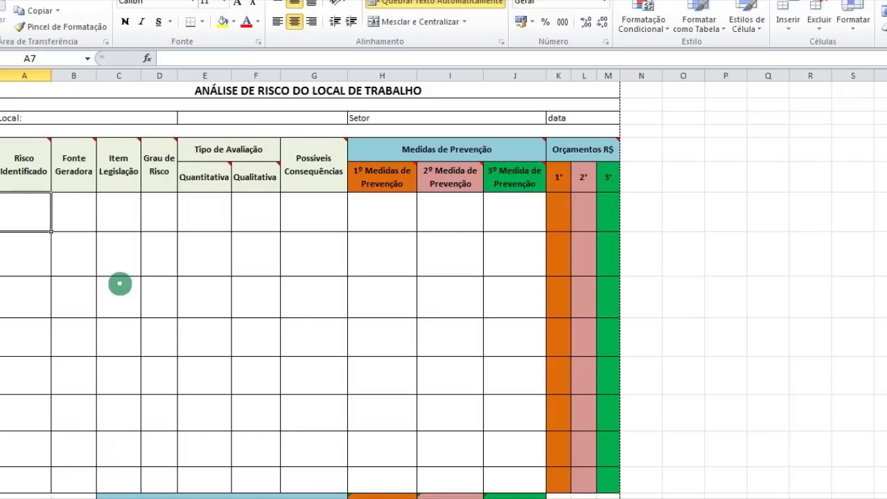
mouse_move(129, 147)
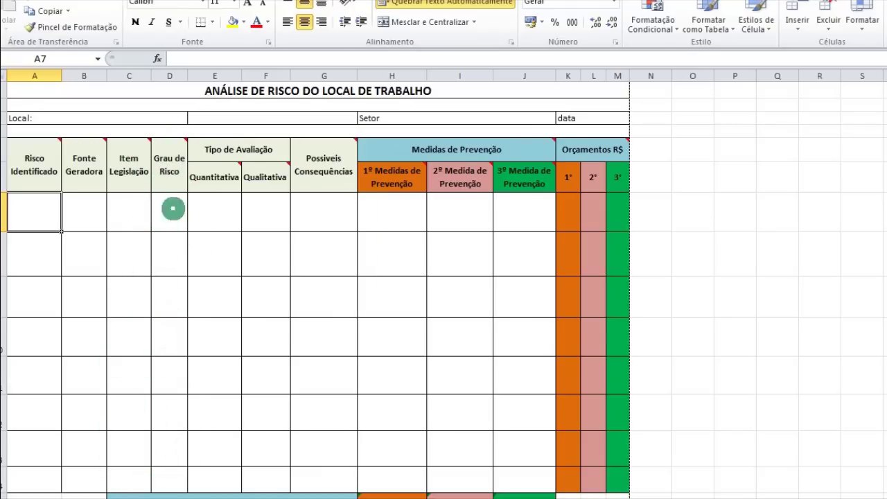
mouse_move(182, 149)
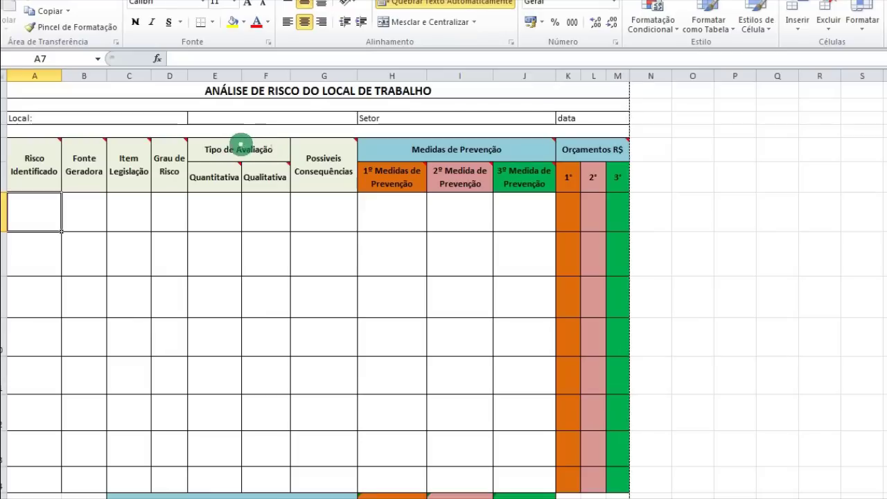
mouse_move(226, 197)
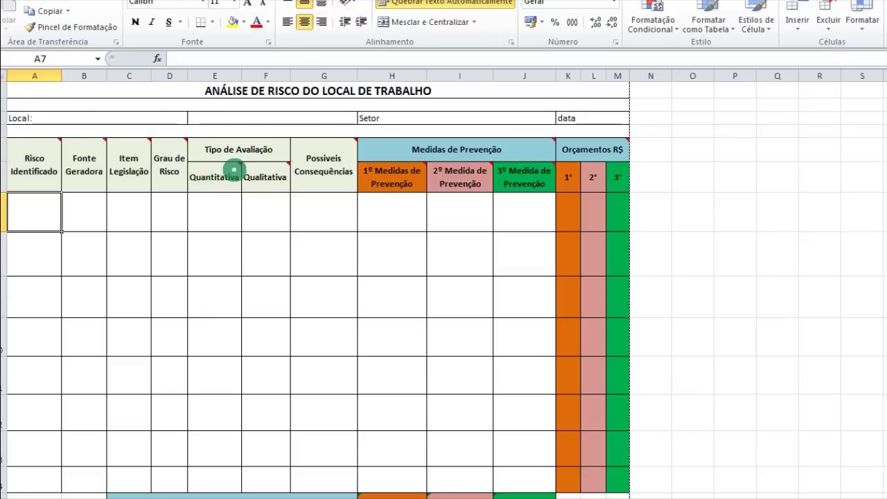
mouse_move(234, 168)
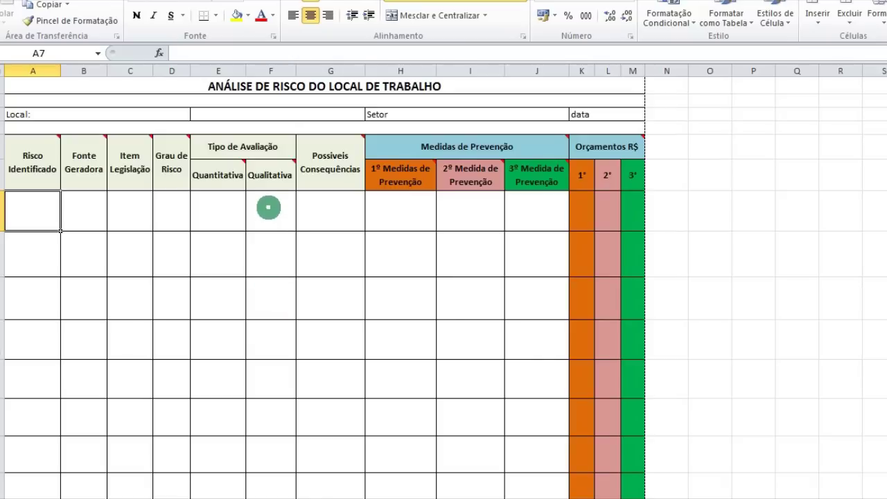
mouse_move(285, 168)
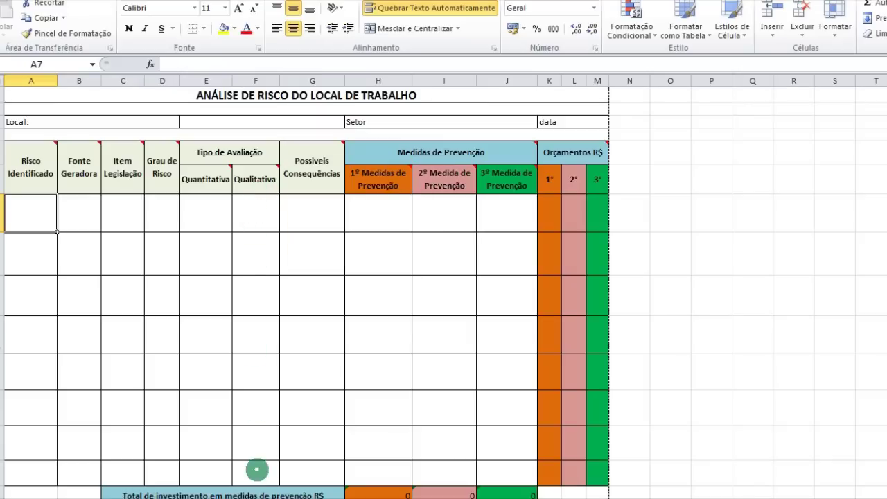
mouse_move(254, 192)
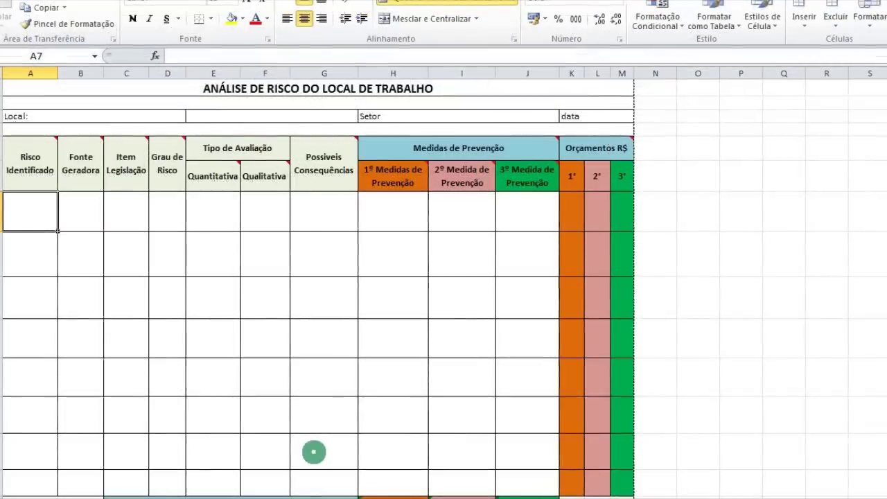
mouse_move(318, 173)
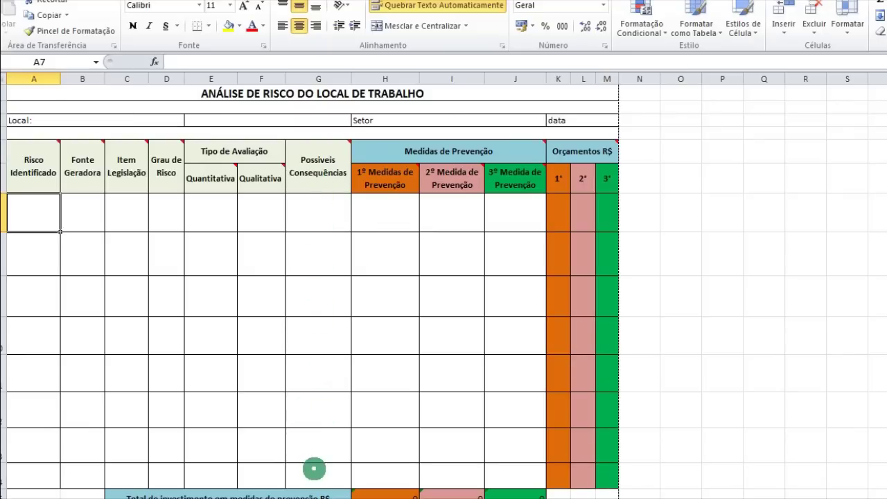
mouse_move(313, 170)
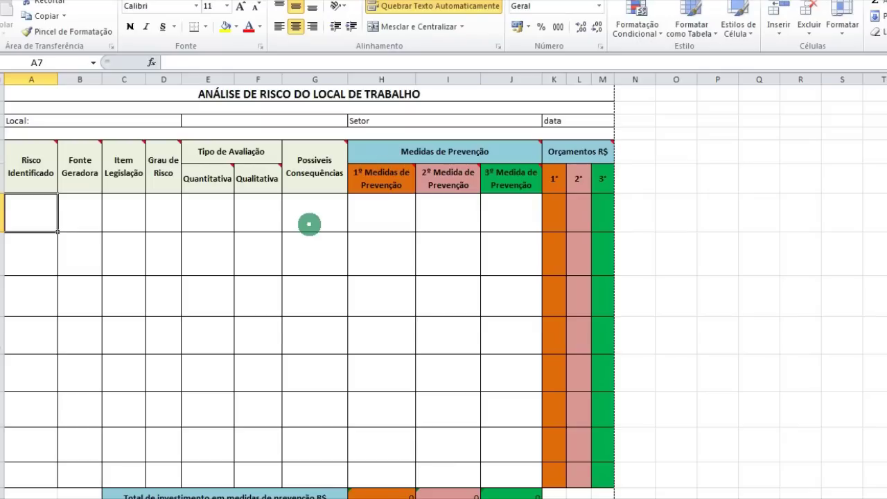
left_click(309, 224)
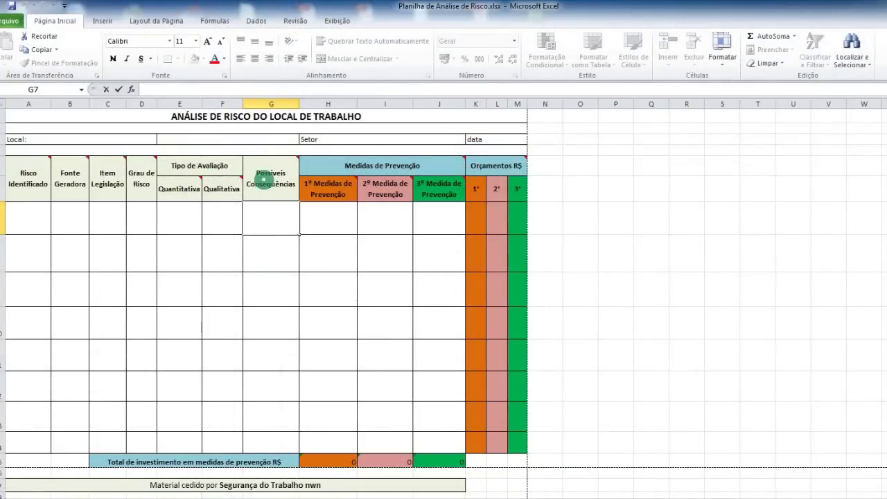
left_click(273, 259)
left_click(268, 286)
left_click(267, 335)
left_click(260, 363)
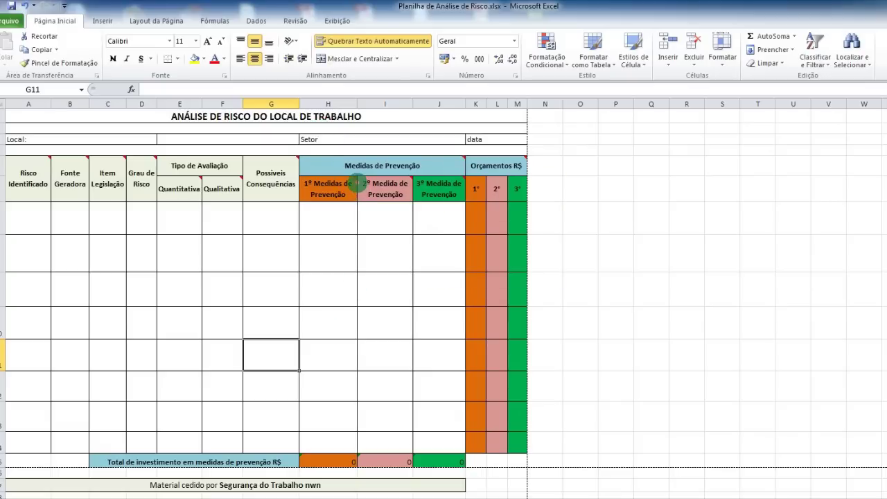
- Read the comments on the 1º, 2º and 3º Medida de Prevenção headers and review the first measure's column
mouse_move(357, 182)
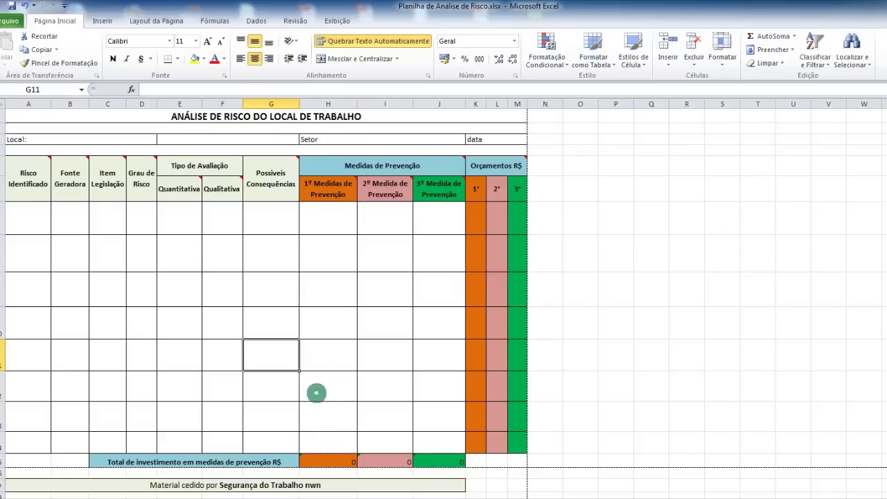
left_click(328, 218)
left_click(337, 264)
left_click(331, 227)
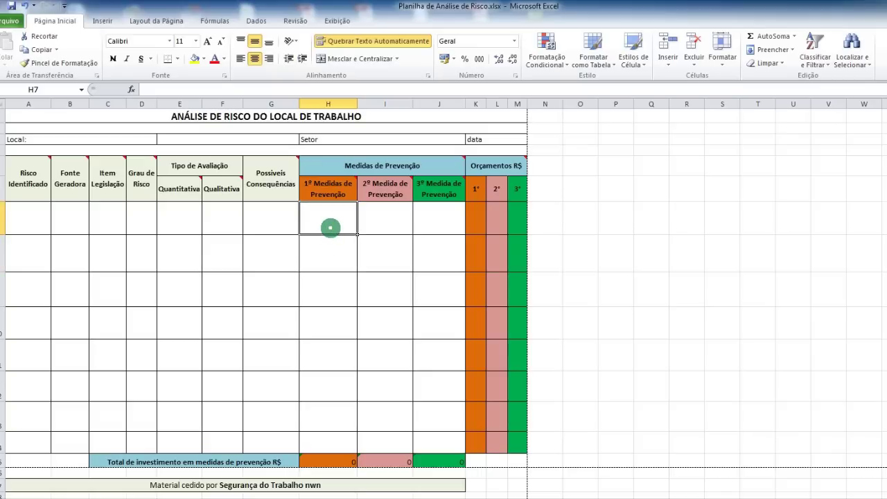
left_click(330, 243)
left_click(331, 217)
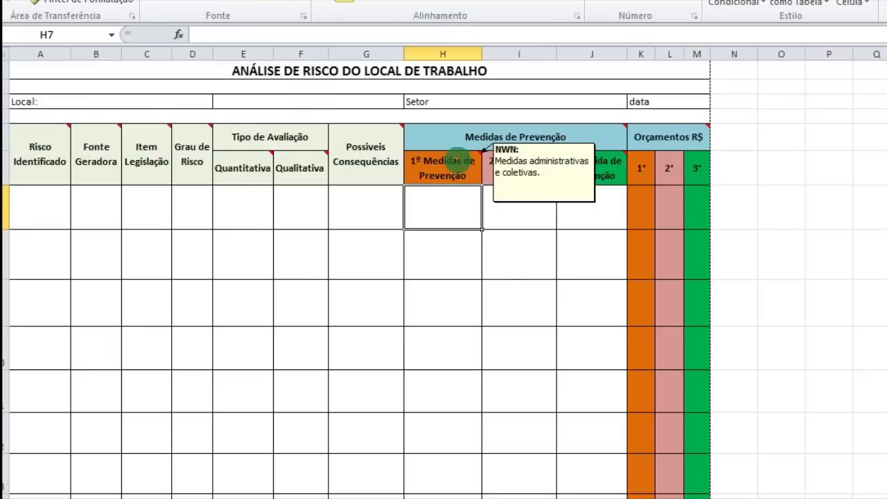
left_click(444, 163)
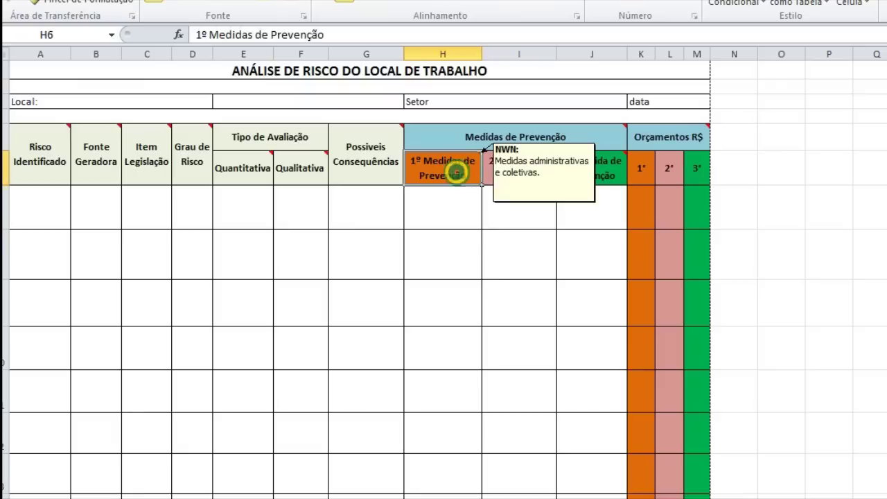
left_click(444, 212)
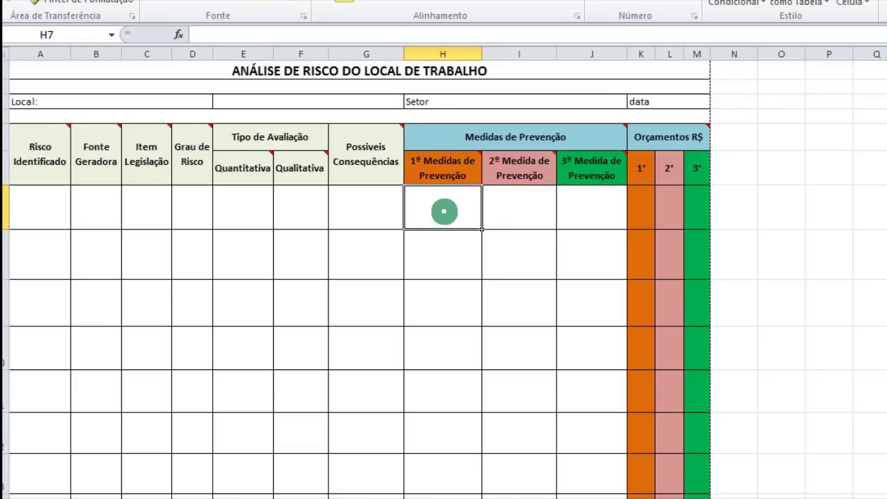
mouse_move(455, 165)
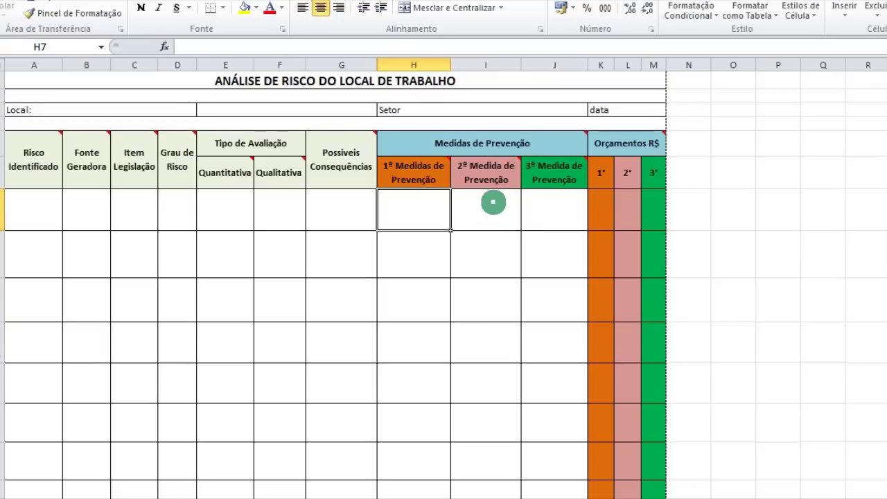
mouse_move(493, 182)
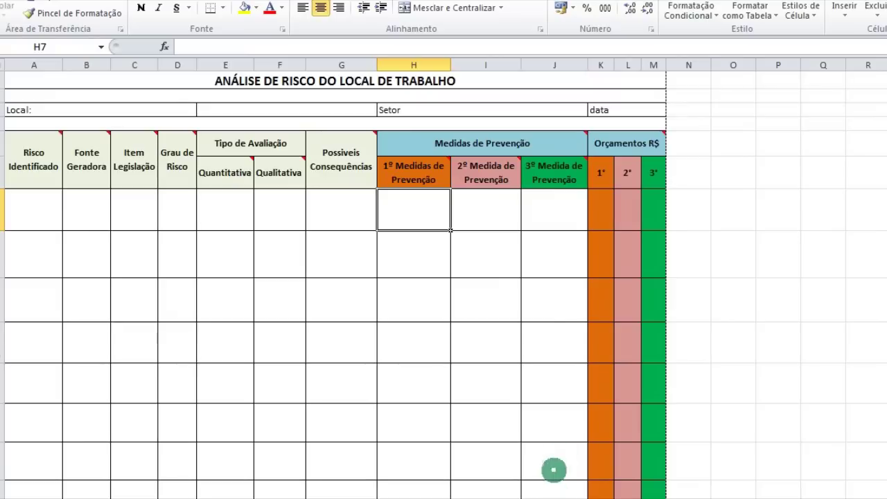
mouse_move(557, 169)
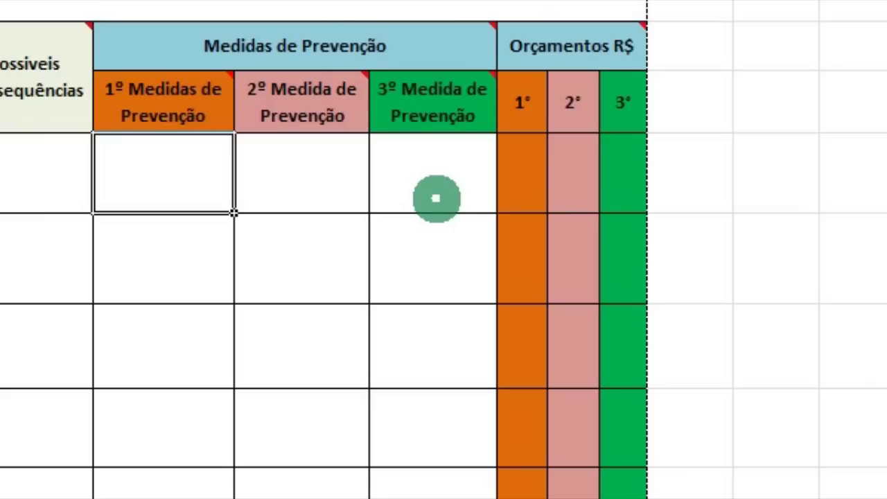
- Read the Orçamentos R$ header comment and review its numbered budget columns
left_click(521, 169)
mouse_move(552, 50)
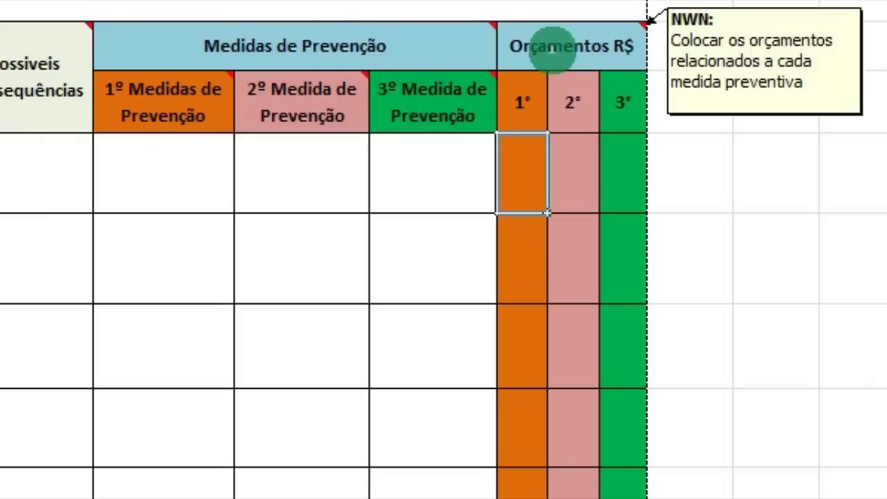
left_click(528, 103)
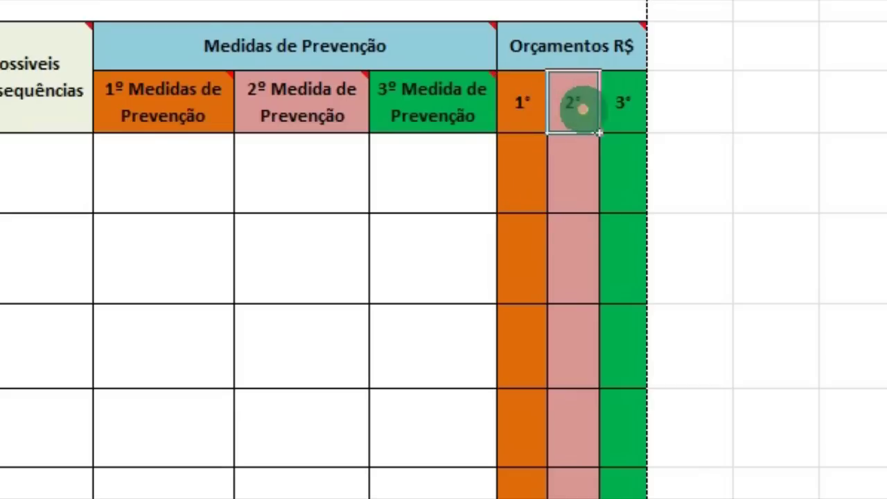
scroll(567, 337, "down", 10)
scroll(566, 337, "up", 10)
left_click(476, 218)
left_click(475, 267)
left_click(474, 297)
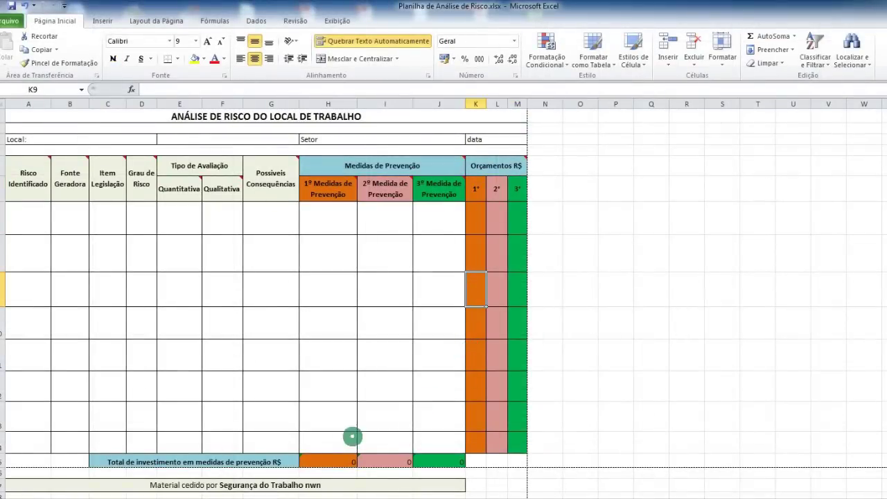
- Enter budgets of 140 in K7 and 271 in K8 for the first prevention measure
double_click(473, 220)
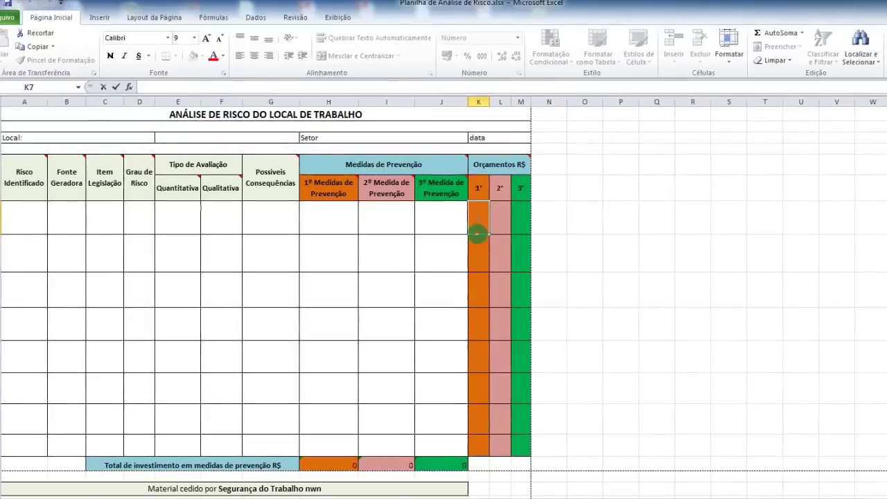
type("140")
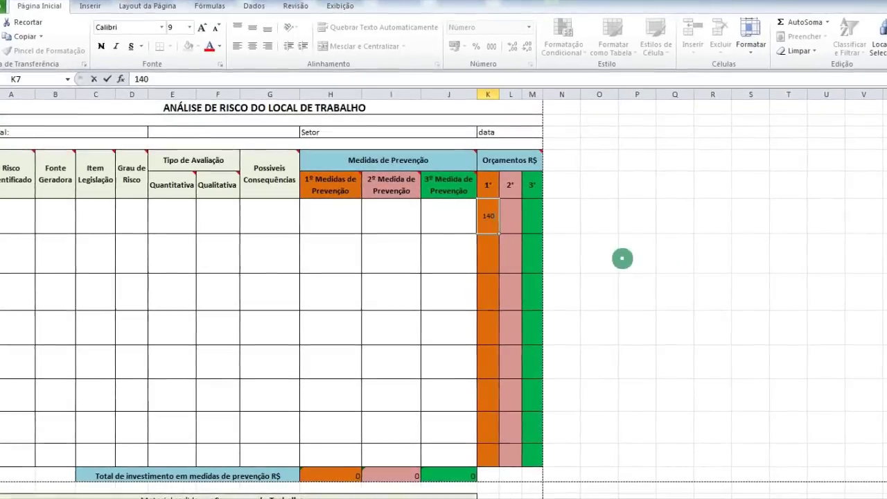
left_click(508, 261)
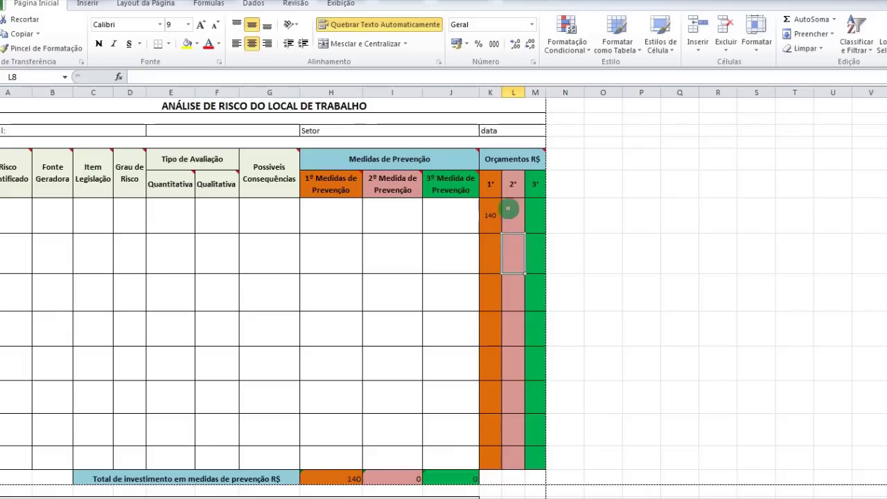
double_click(494, 250)
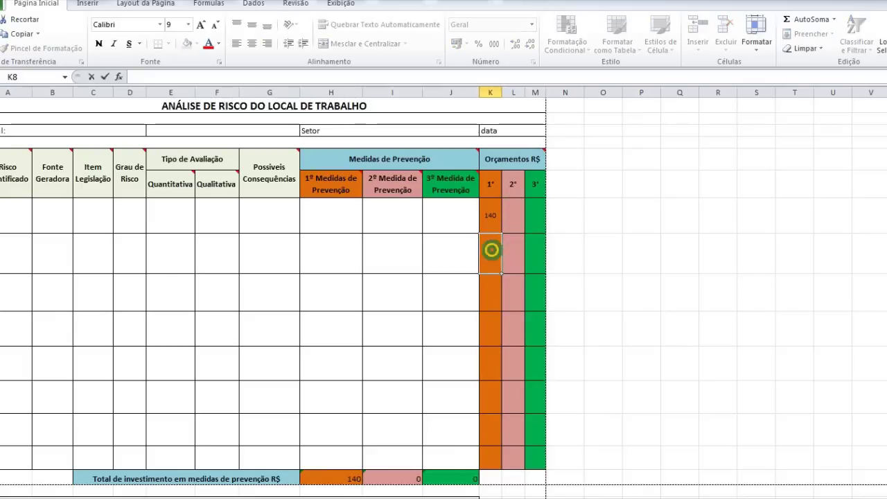
type("271")
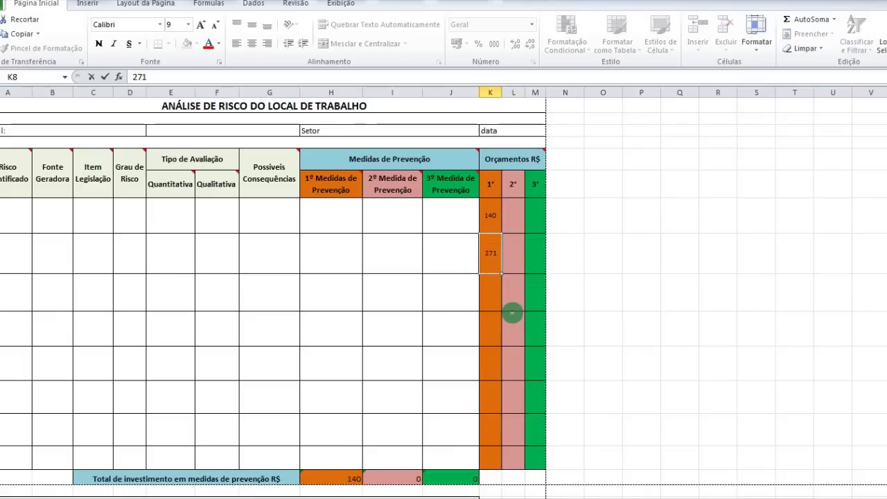
left_click(513, 315)
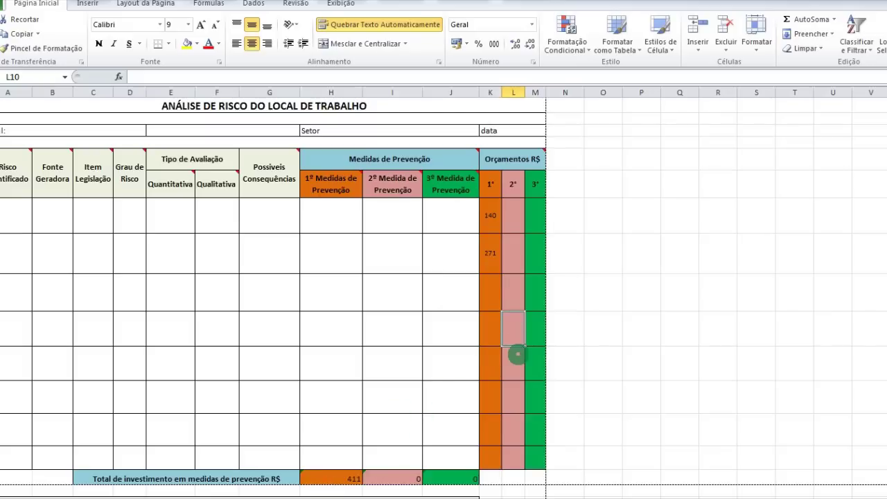
- Enter budgets of 700 in M7 and 811 in M10 for the third prevention measure
double_click(535, 212)
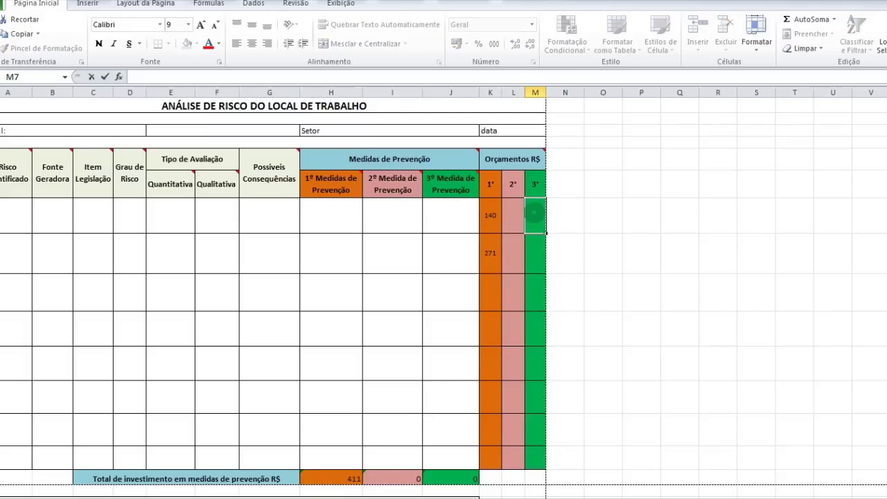
type("700")
left_click(533, 297)
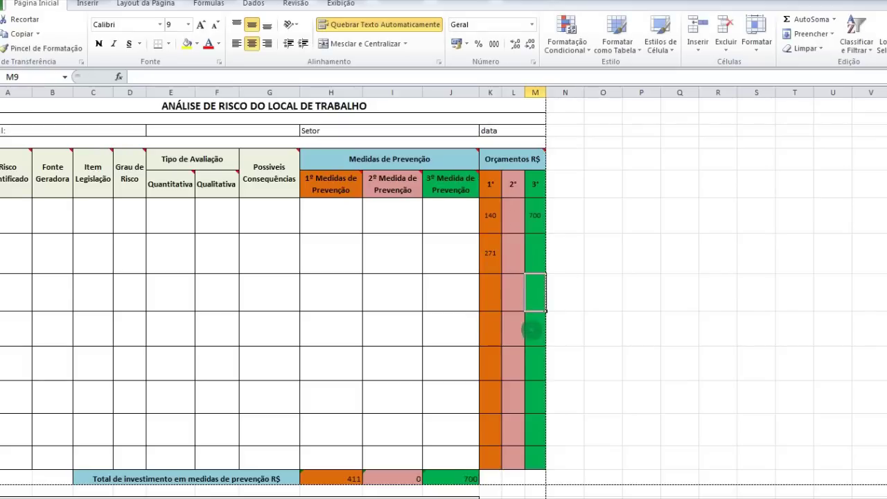
double_click(533, 332)
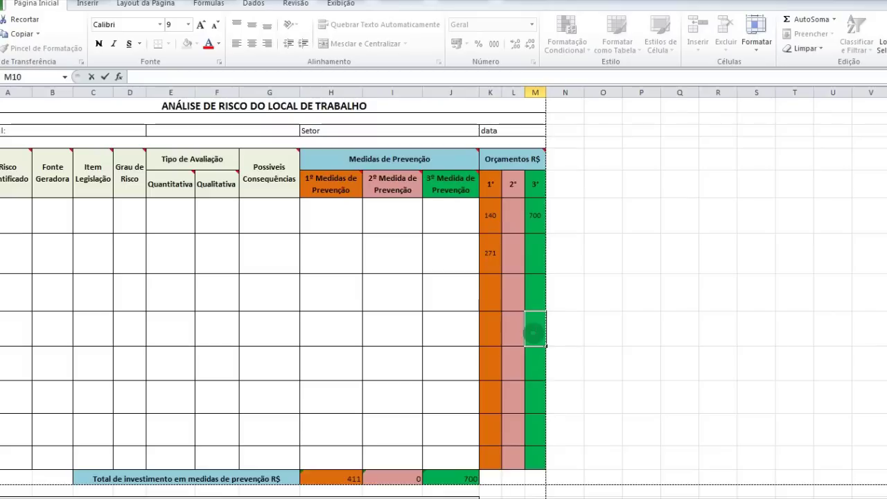
type("8110")
key("BackSpace")
key("Return")
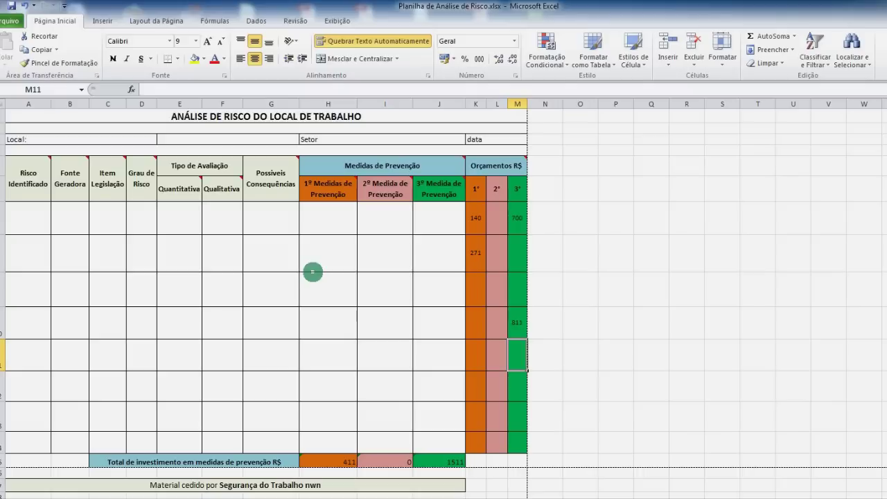
left_click(258, 259)
left_click(201, 255)
left_click(142, 248)
left_click(111, 246)
left_click(78, 246)
left_click(36, 246)
- Fill row 8 with sample text: FDG in G8, DFD in F8, FD in E8 and DSF in D8
left_click(245, 249)
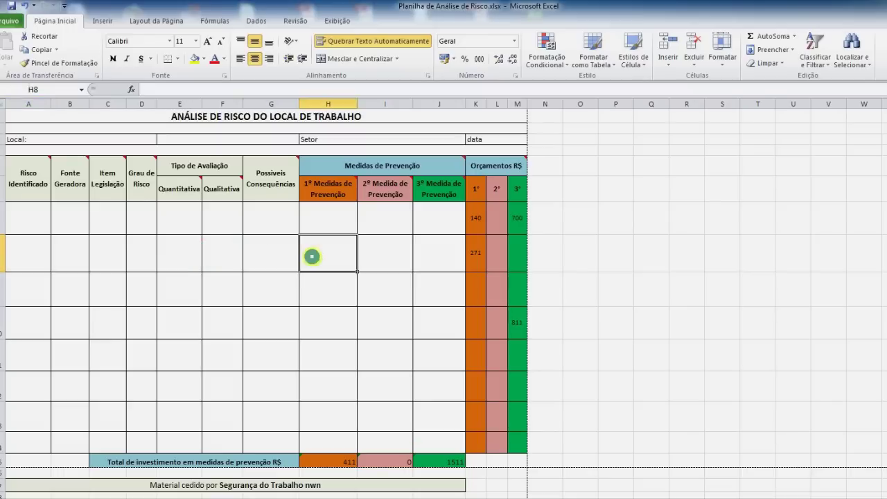
type("FDG")
left_click(221, 253)
type("DFD")
left_click(188, 254)
type("FD")
left_click(141, 256)
type("DSF")
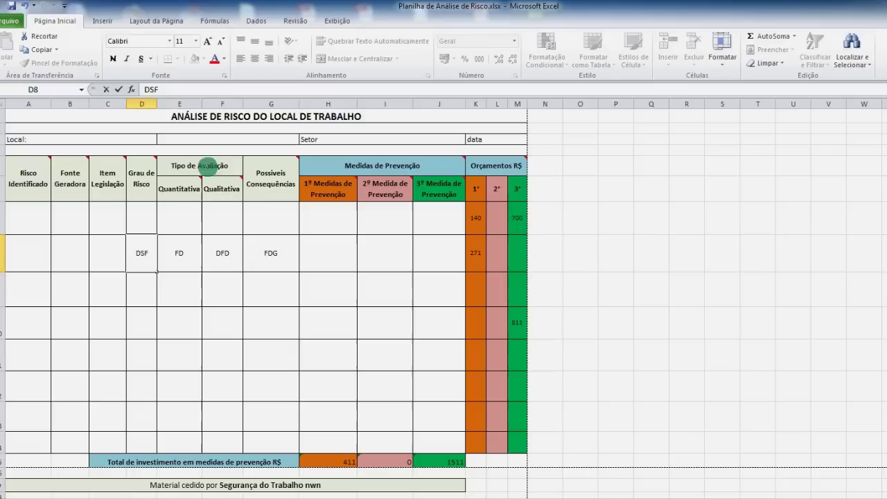
left_click(154, 104)
mouse_move(158, 104)
left_mouse_down()
mouse_move(185, 108)
mouse_move(157, 105)
left_mouse_up()
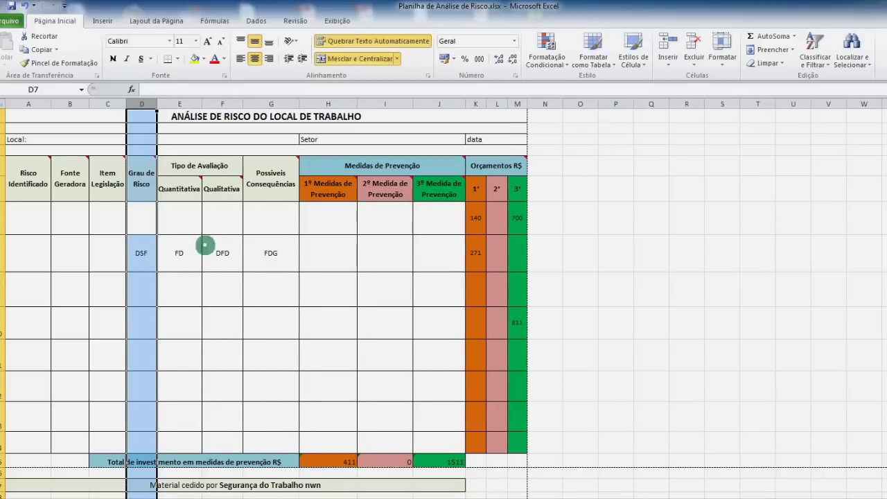
left_click(271, 354)
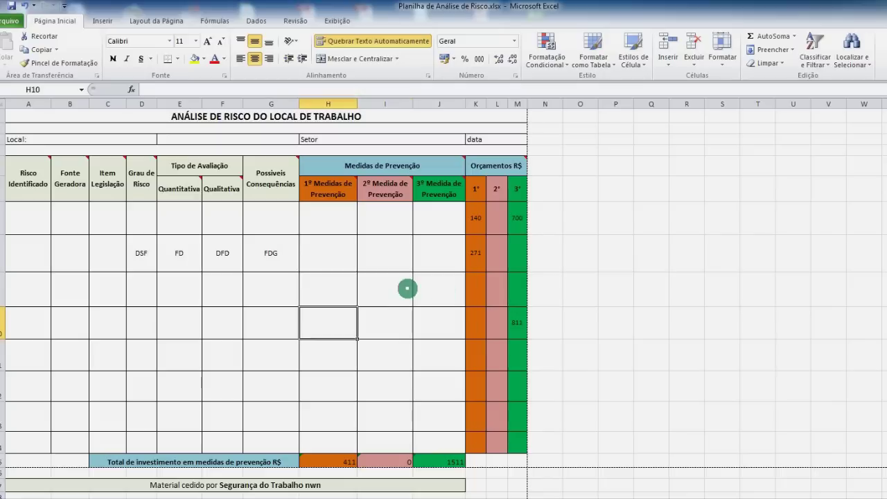
left_click(402, 285)
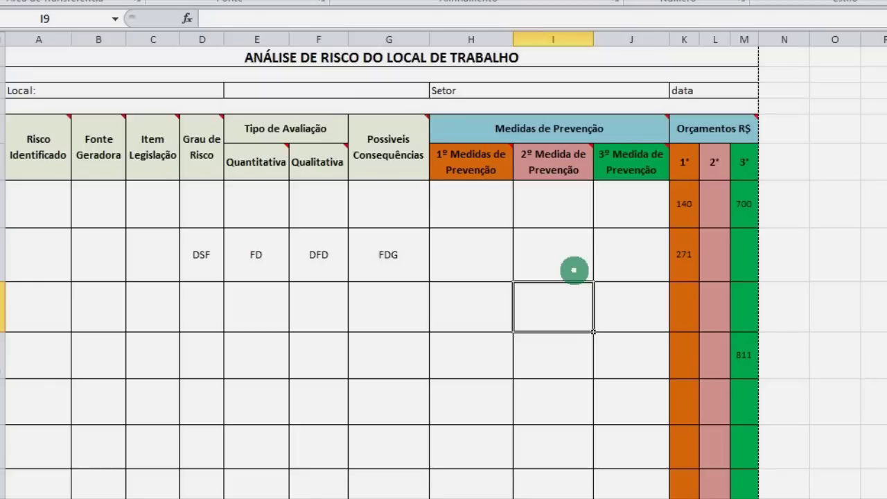
left_click_drag(386, 265, 284, 261)
left_click(508, 432)
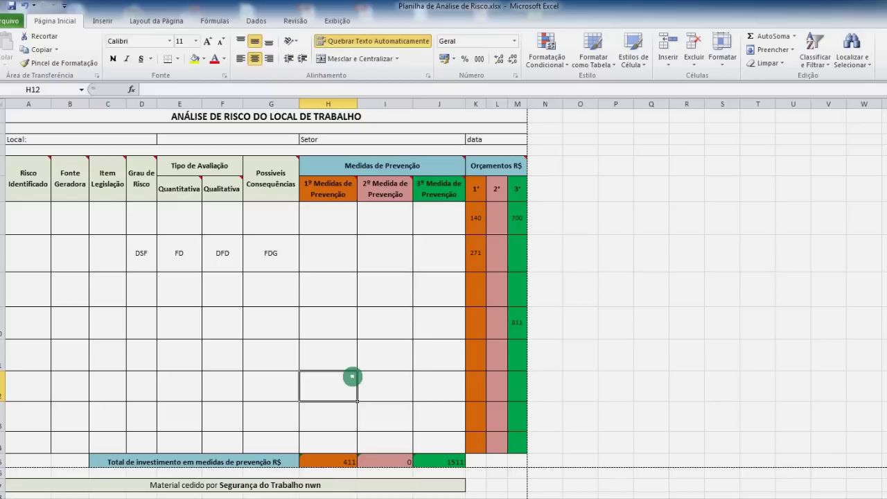